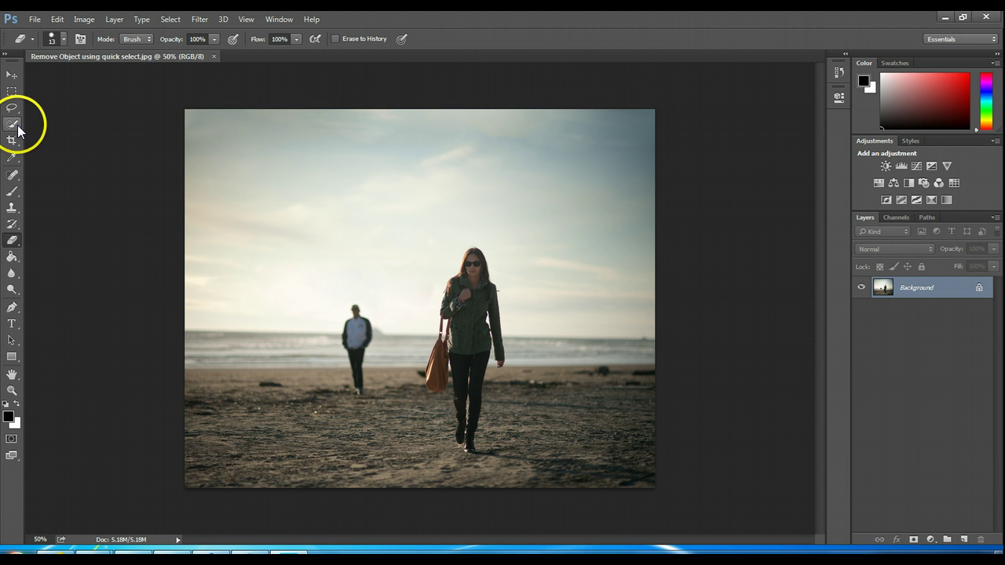
Try the Magic Wand from the selection flyout, then return to the Quick Selection Tool
left_click_drag(17, 126, 70, 123)
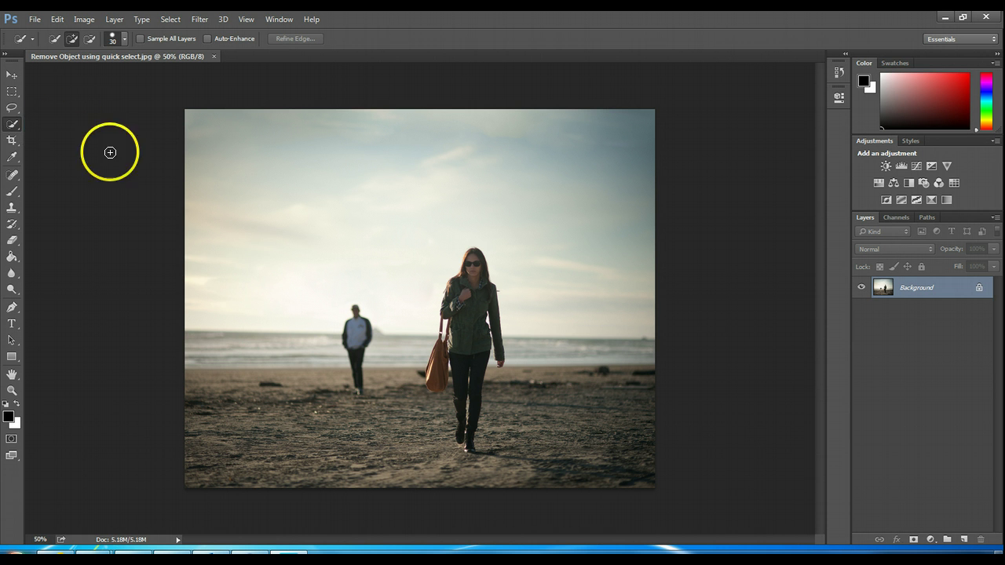
left_click(18, 131)
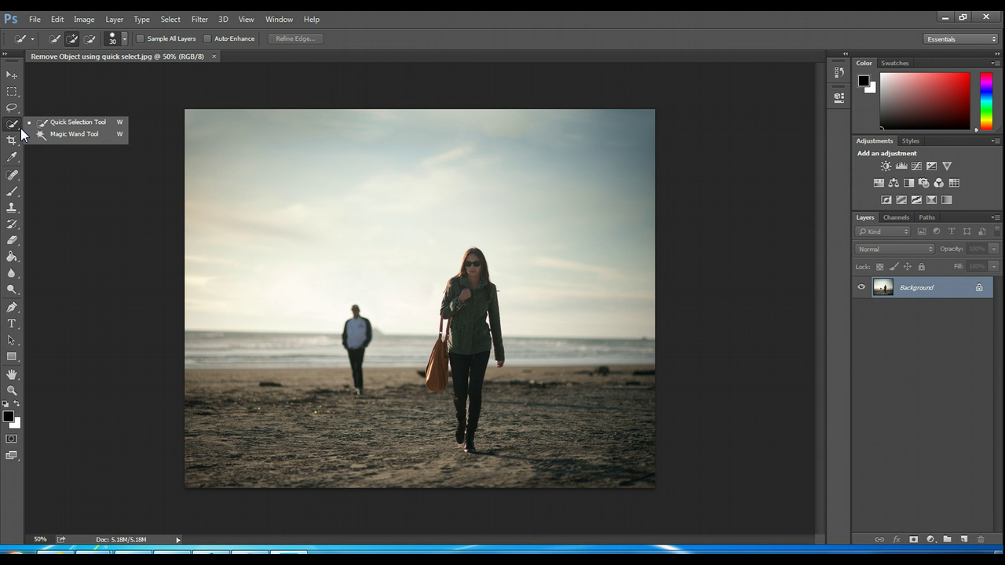
left_click(36, 135)
left_click(59, 138)
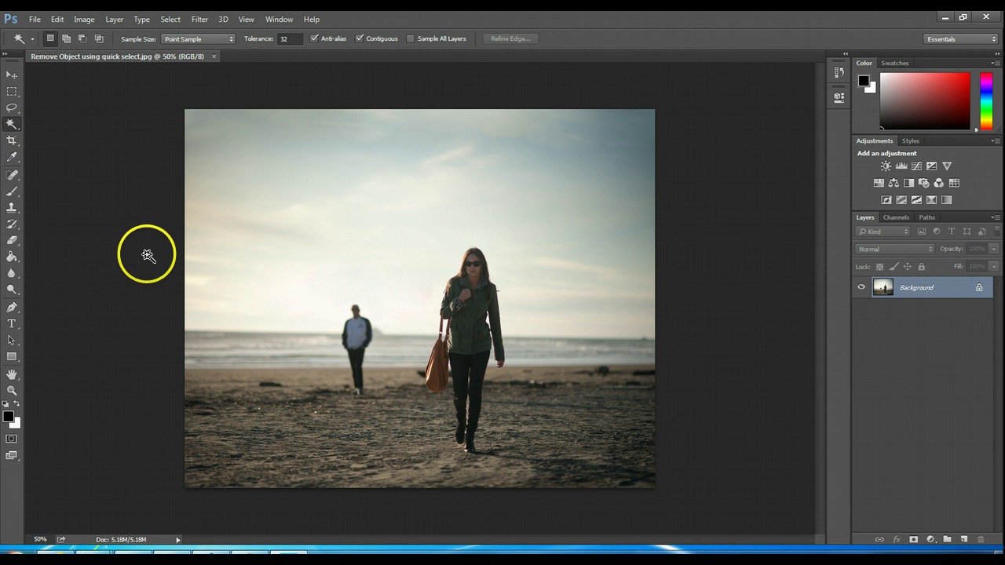
right_click(16, 133)
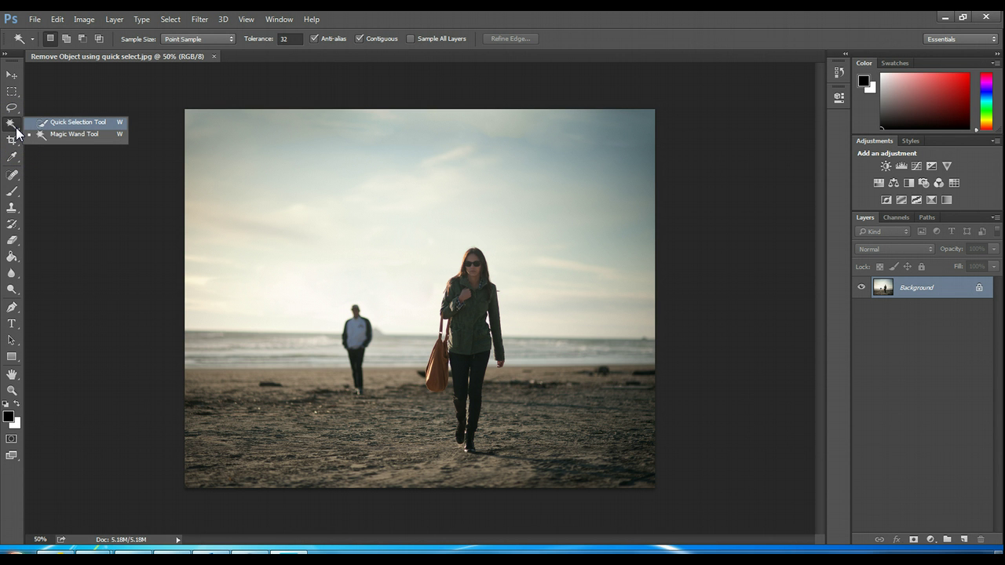
left_click(31, 122)
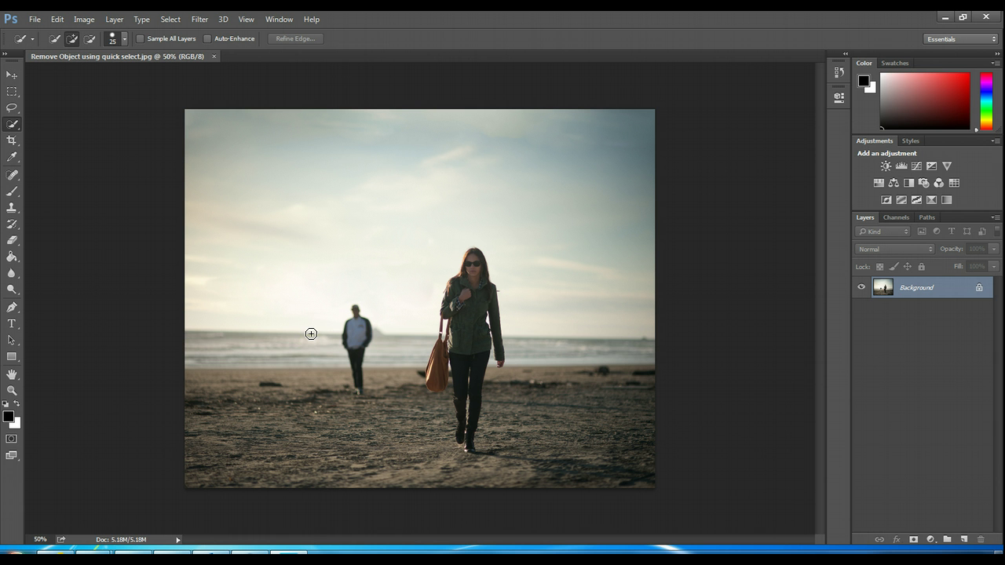
Make a first Quick Selection attempt over the man, then deselect it with Ctrl+D
left_click_drag(361, 319, 355, 310)
left_click_drag(356, 311, 359, 382)
left_click_drag(359, 340, 344, 341)
key("ctrl+d")
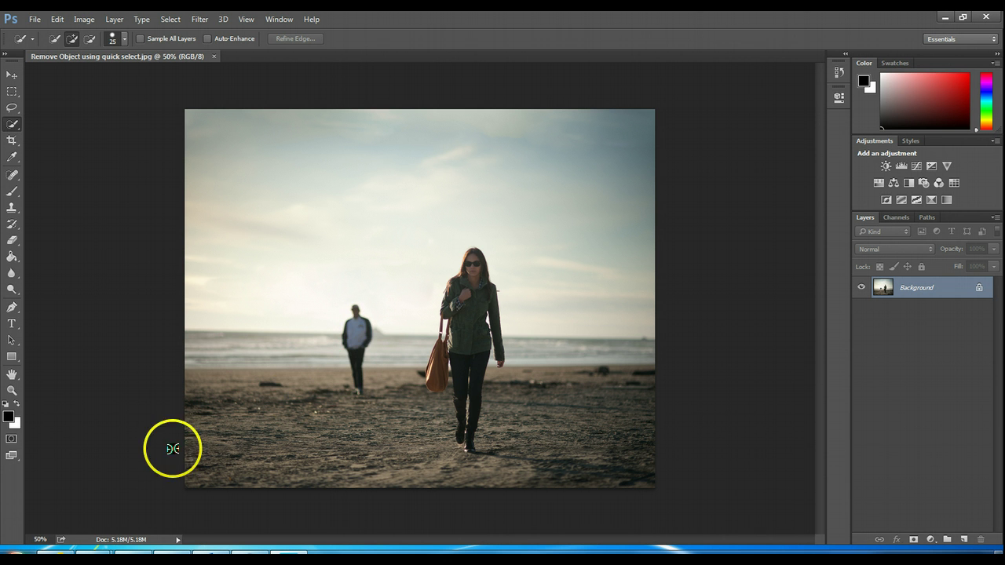
At 100% zoom, select the man head to feet, shrinking the brush to refine his feet
left_click(35, 540)
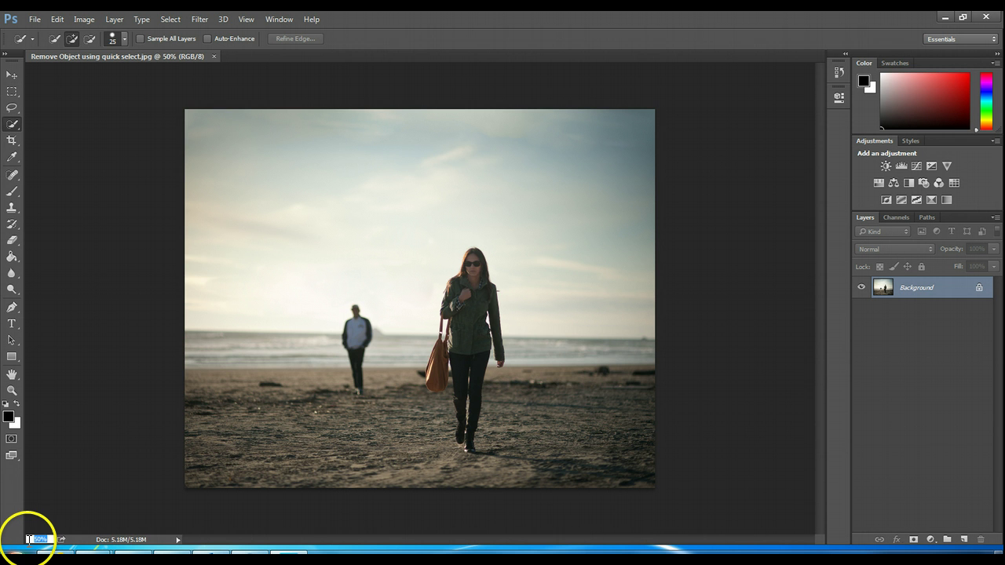
type("100")
key("Return")
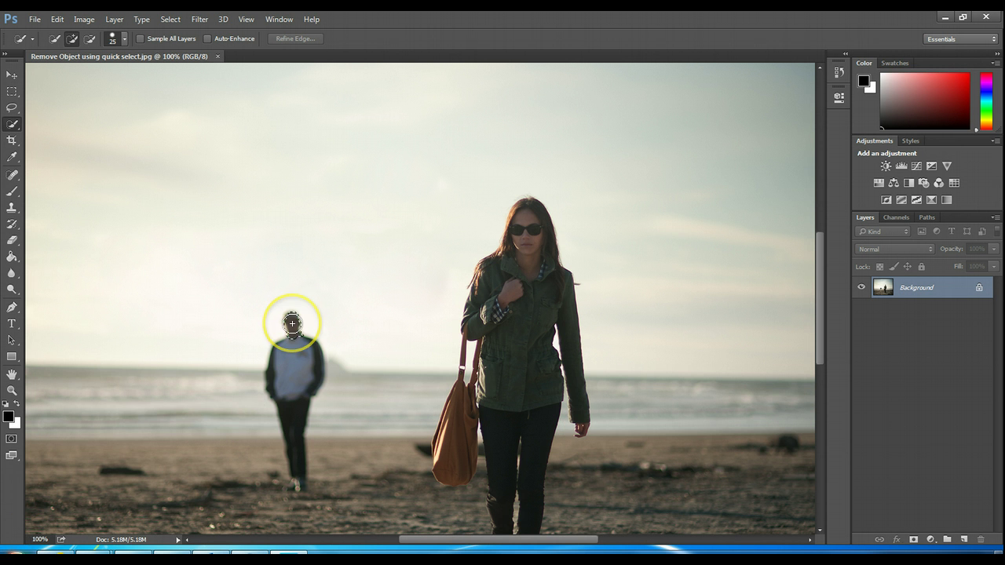
left_click_drag(291, 323, 297, 485)
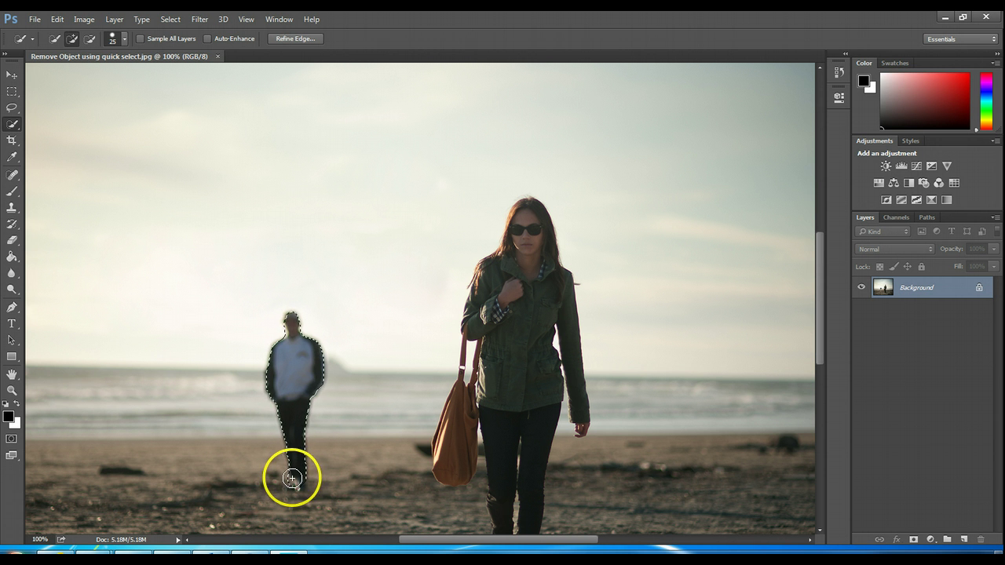
key("bracketleft")
key("bracketleft")
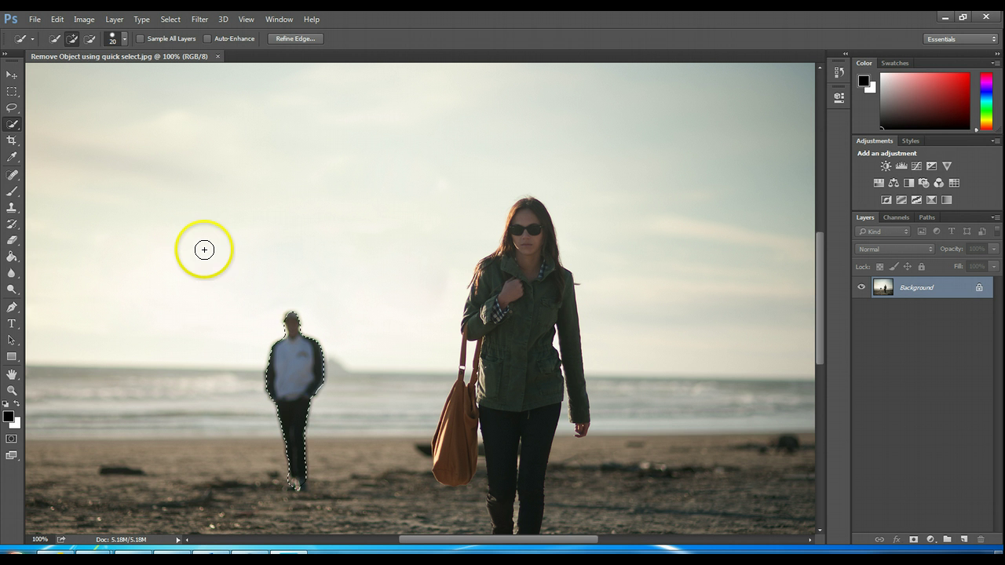
key("bracketleft")
key("bracketleft")
key("bracketleft")
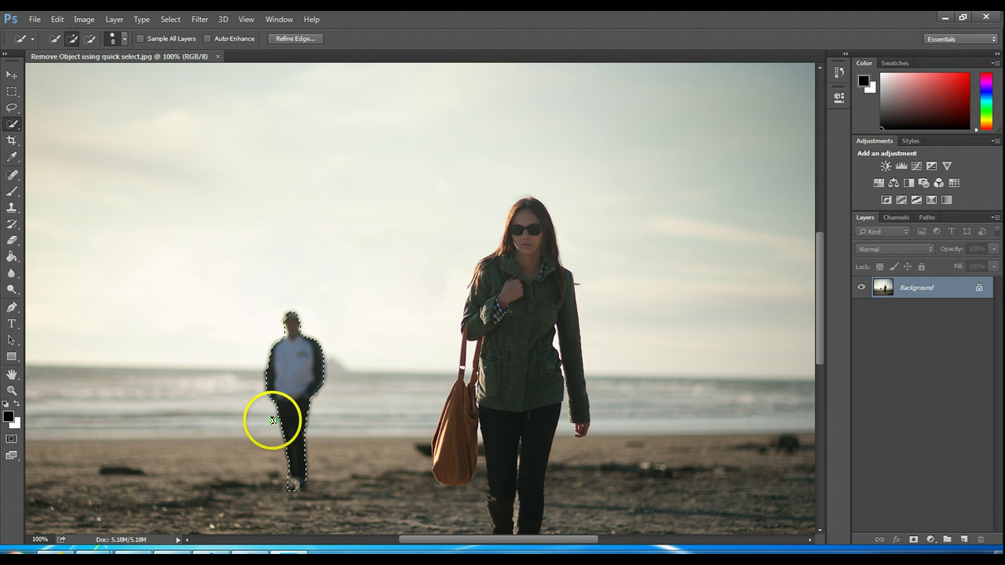
left_click(297, 480)
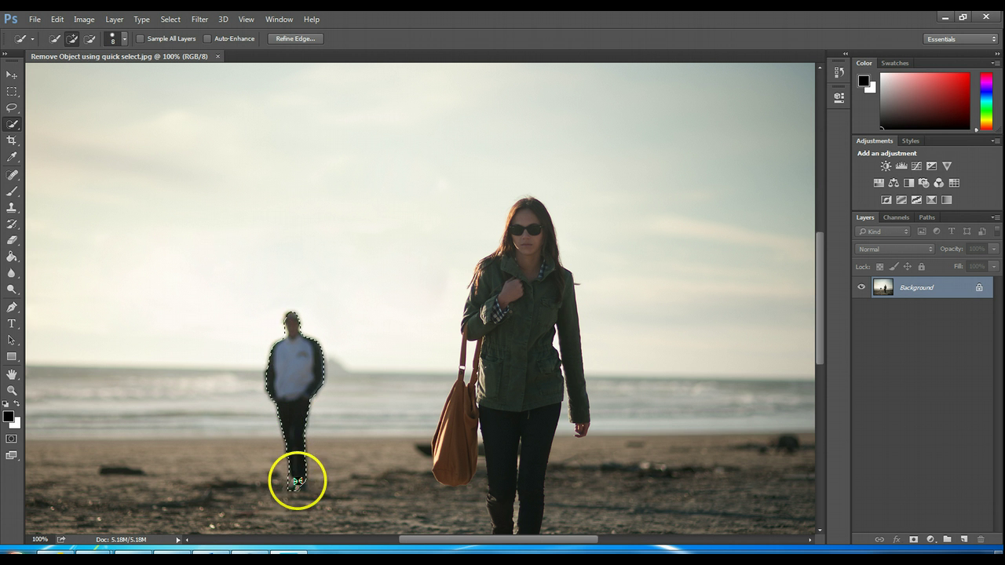
Expand the man's selection by 10 px, then undo the too-wide expansion
left_click(180, 21)
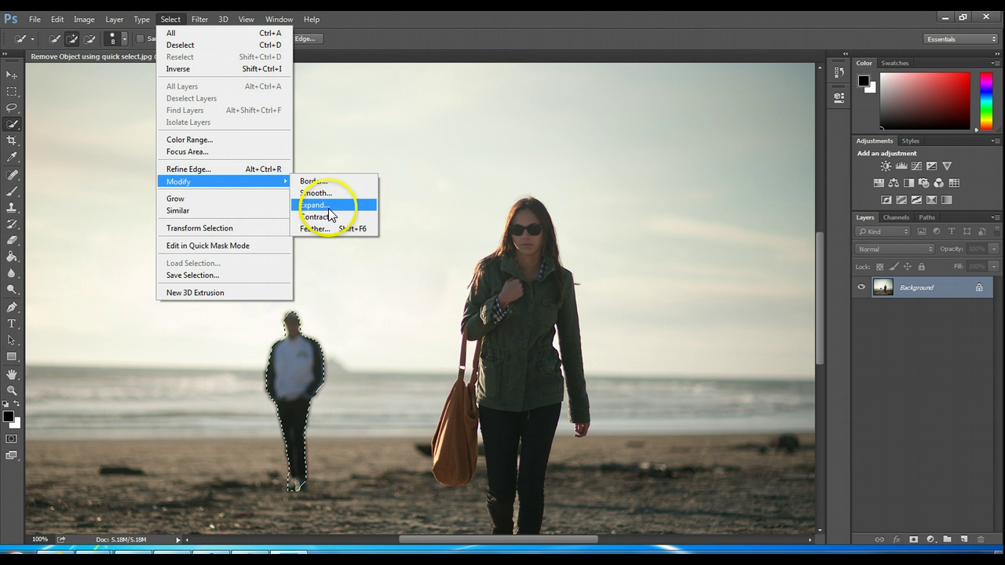
mouse_move(224, 182)
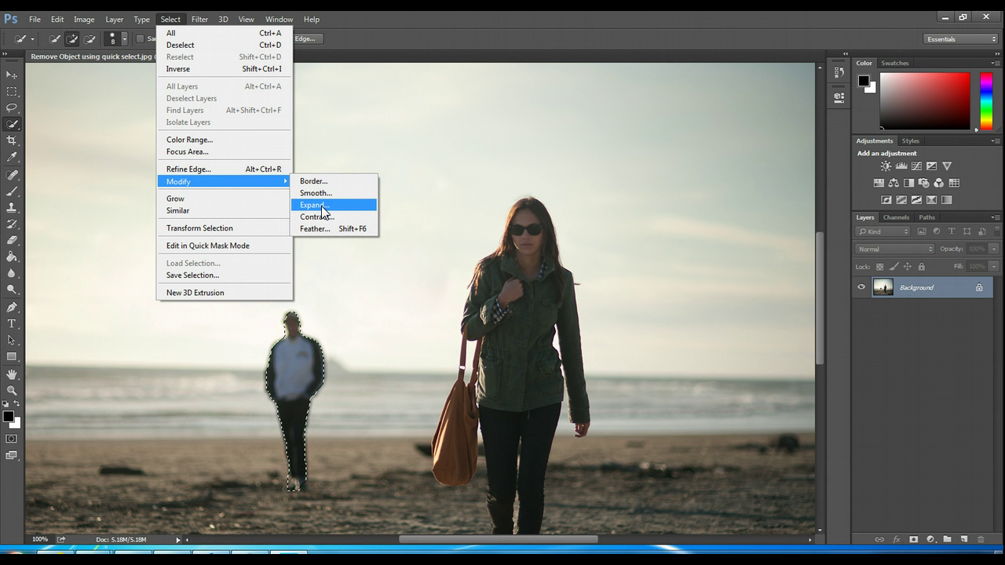
left_click(314, 205)
left_click(318, 384)
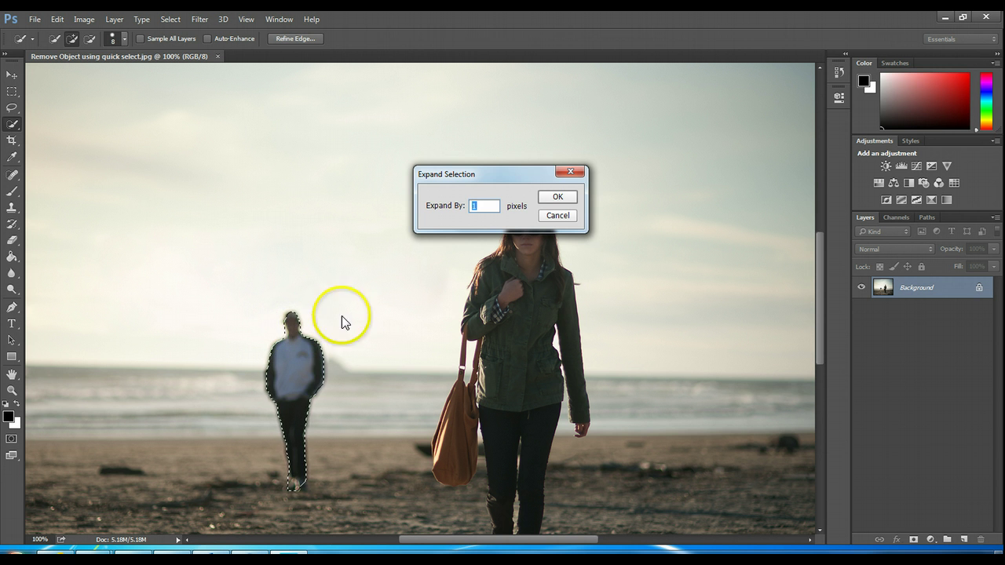
type("10")
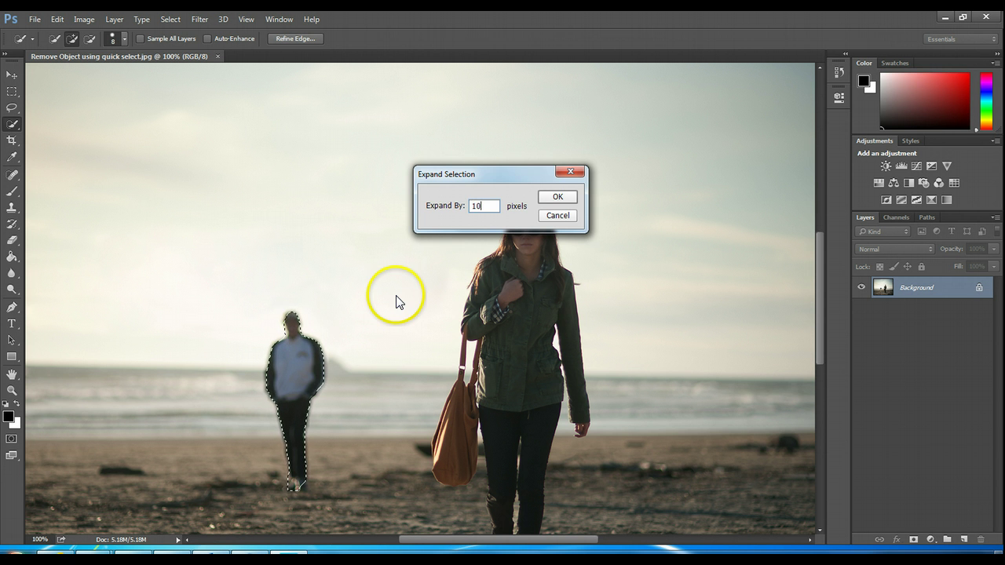
key("Return")
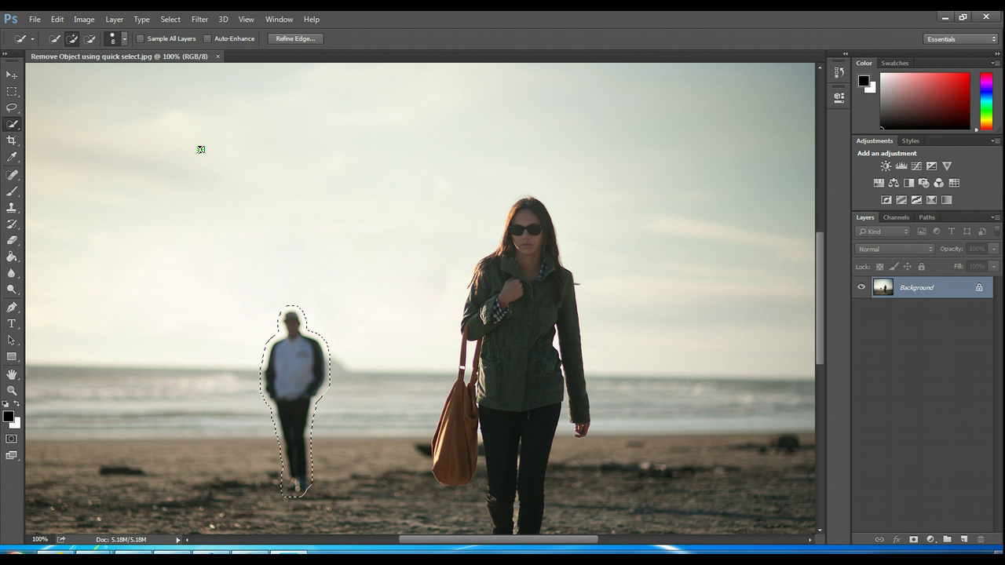
key("ctrl+z")
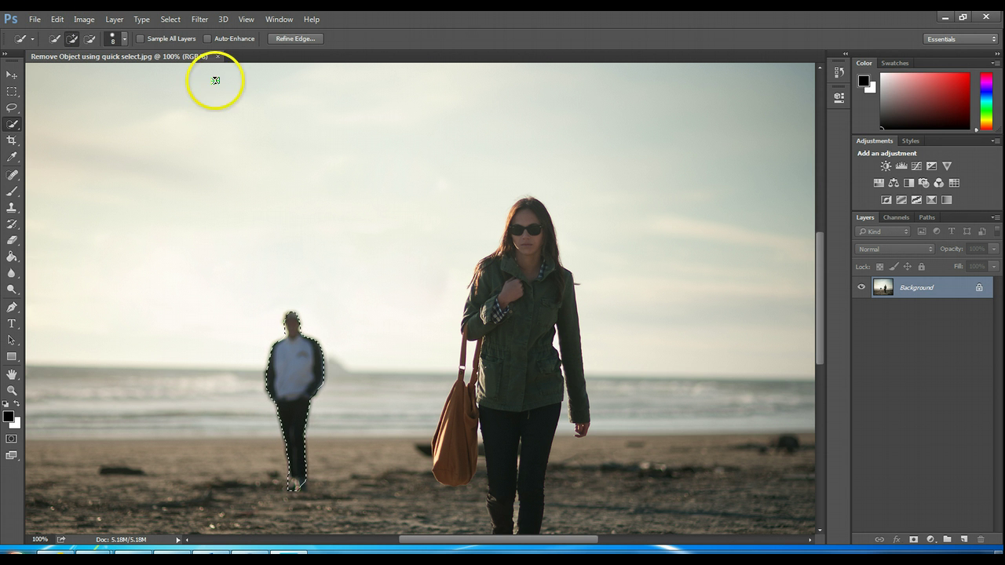
Expand the man's selection again by a smaller amount
left_click(172, 19)
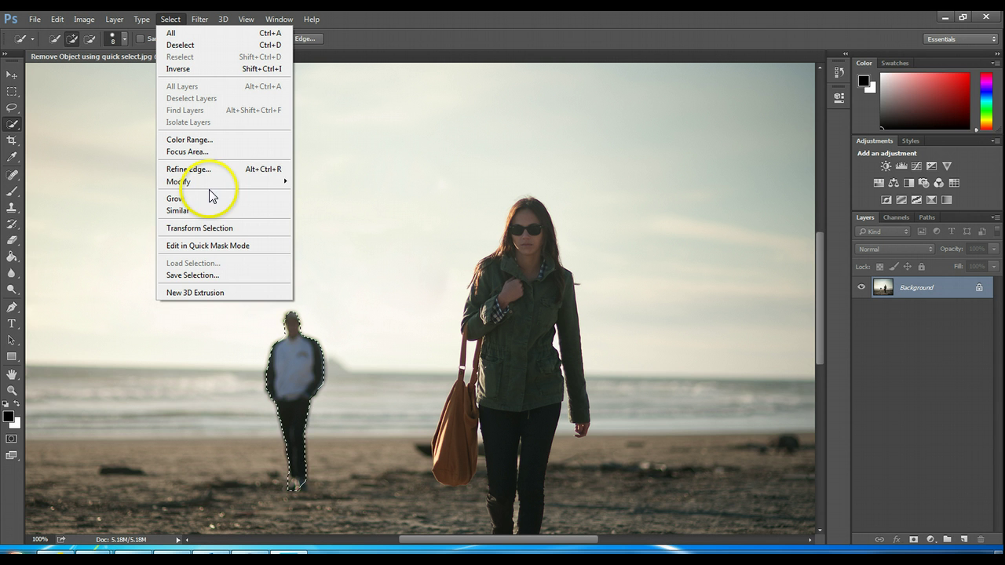
mouse_move(224, 182)
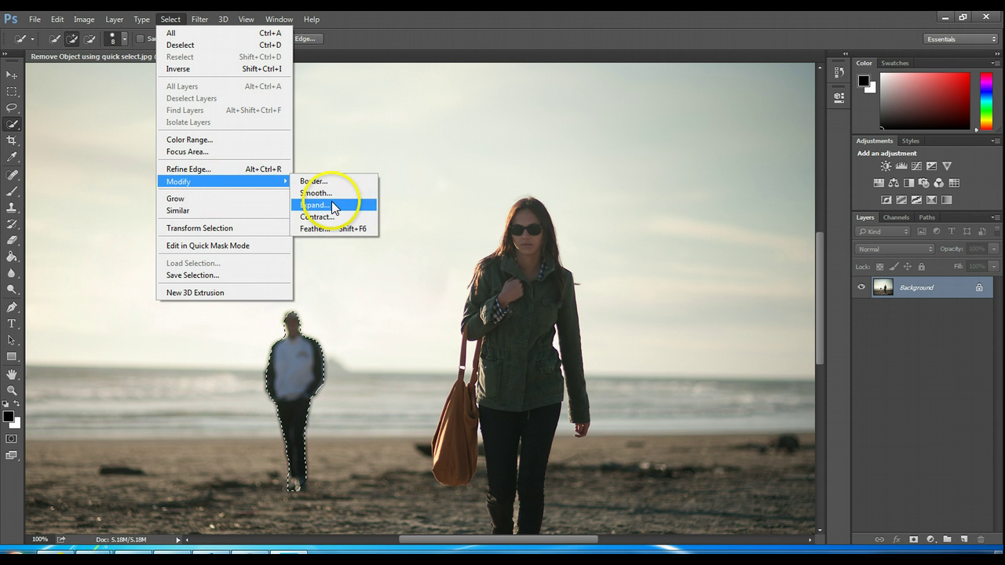
left_click(334, 206)
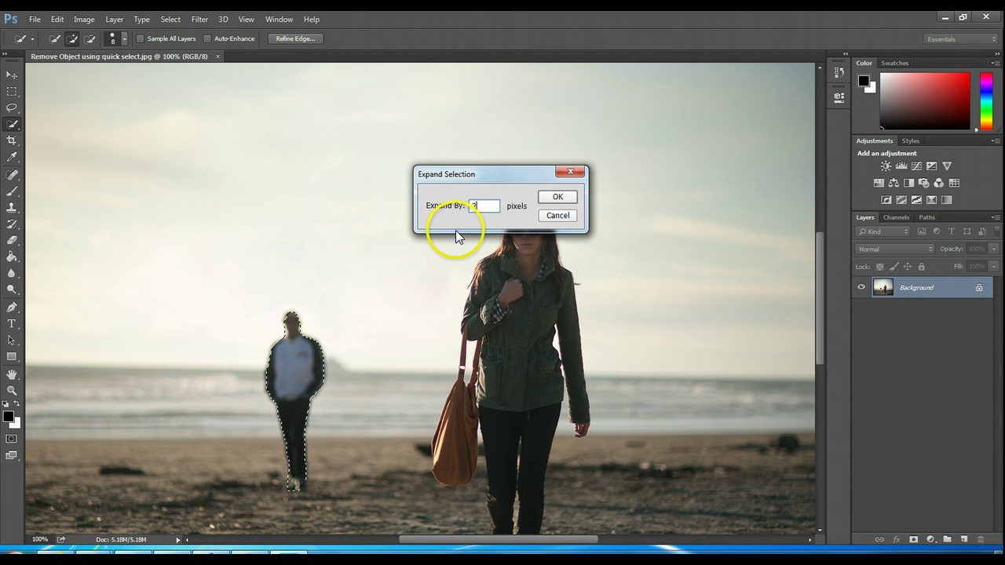
key("Return")
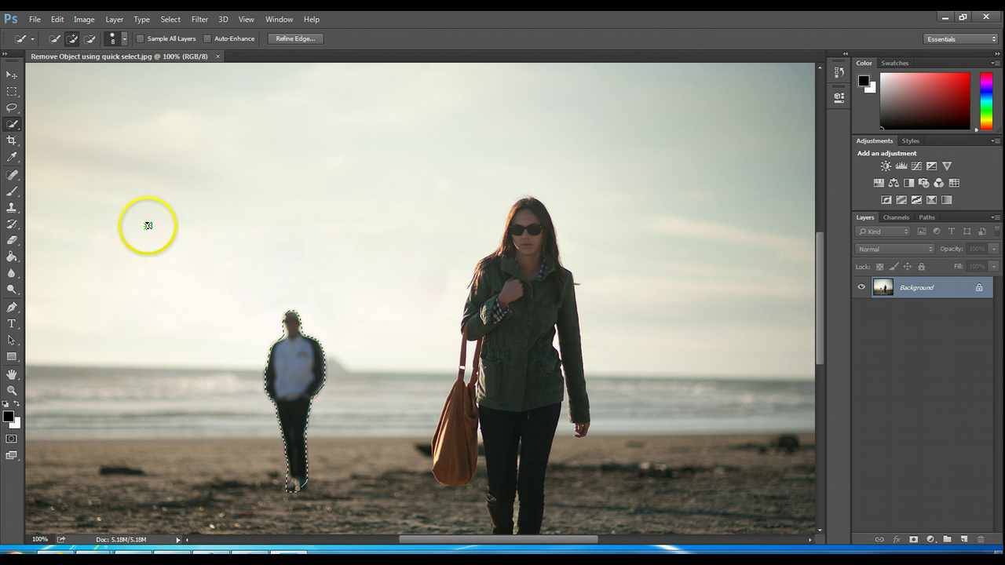
Accept Refine Edge on the man's selection and bring up the Content-Aware Fill settings
left_click(297, 39)
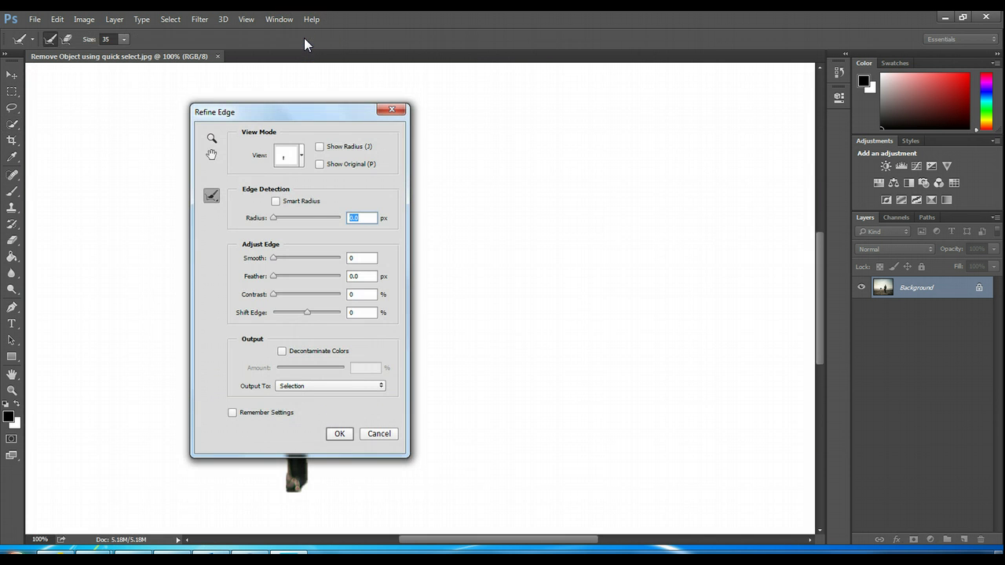
left_click(339, 435)
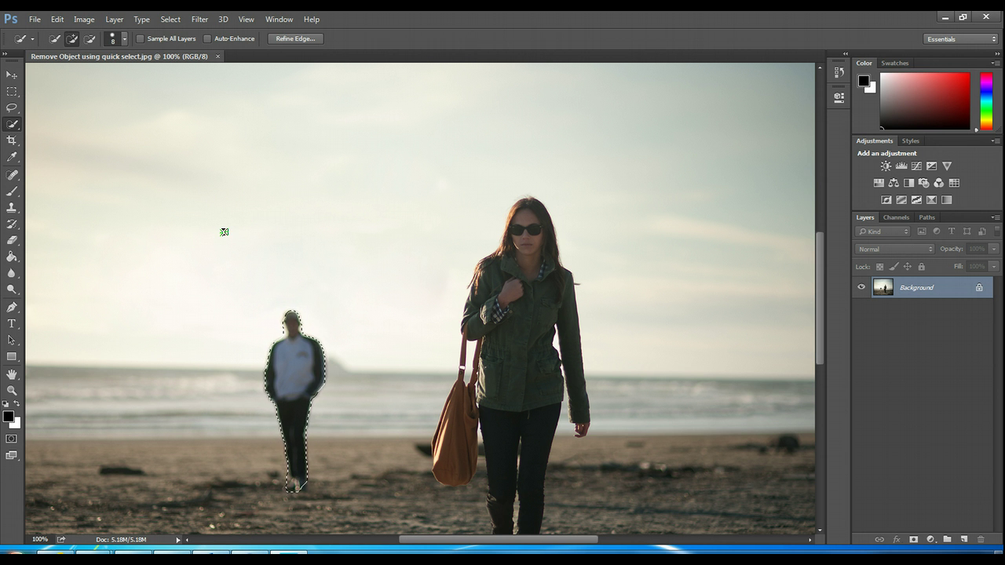
key("Delete")
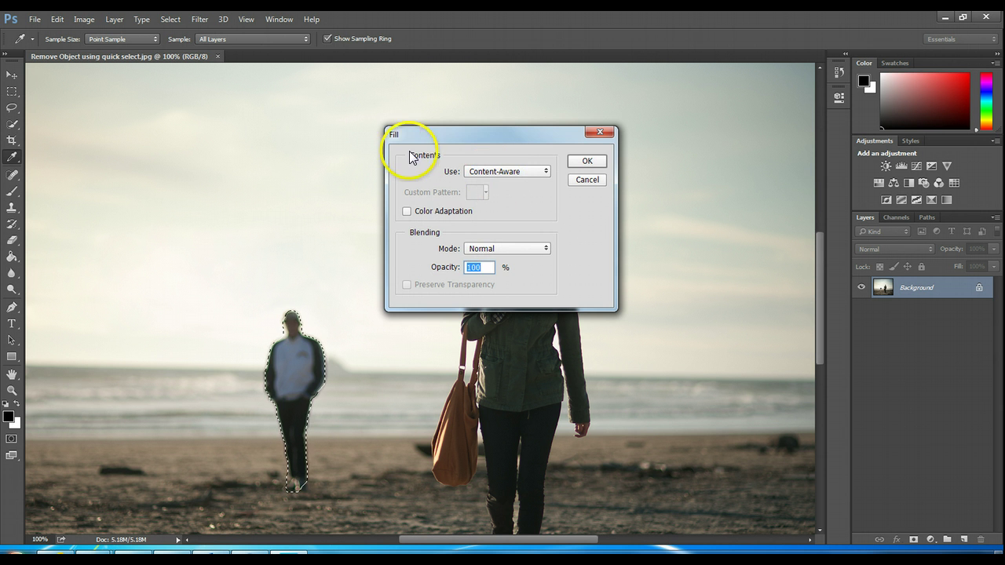
Content-Aware fill the man's selection via Edit > Fill, then deselect
left_click(586, 182)
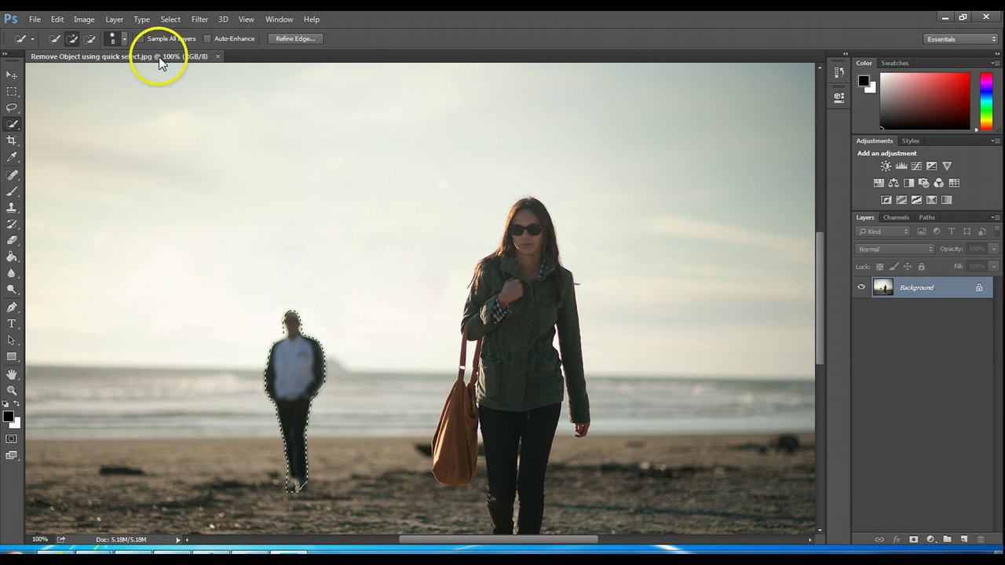
left_click(83, 21)
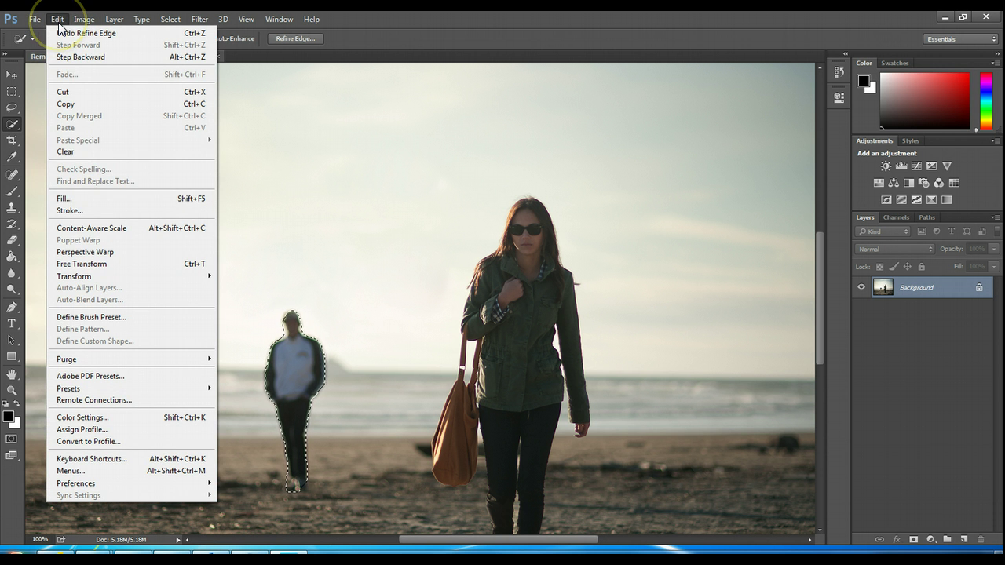
left_click(62, 199)
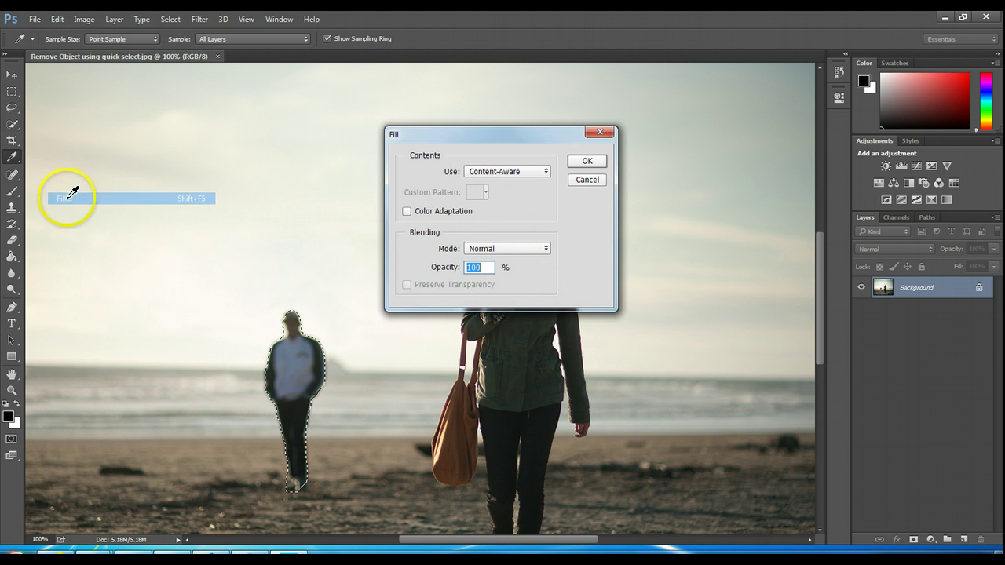
left_click(588, 161)
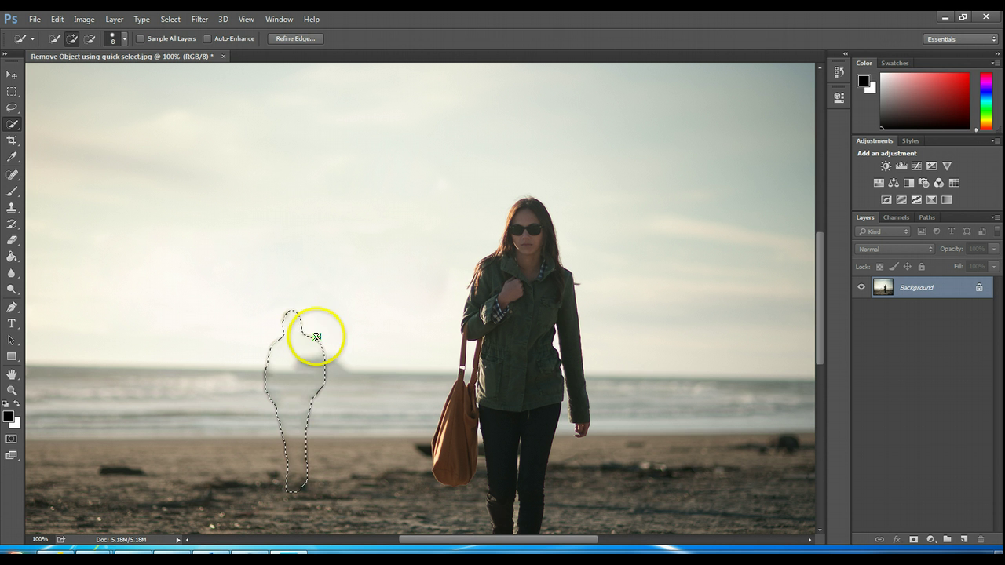
left_click(173, 20)
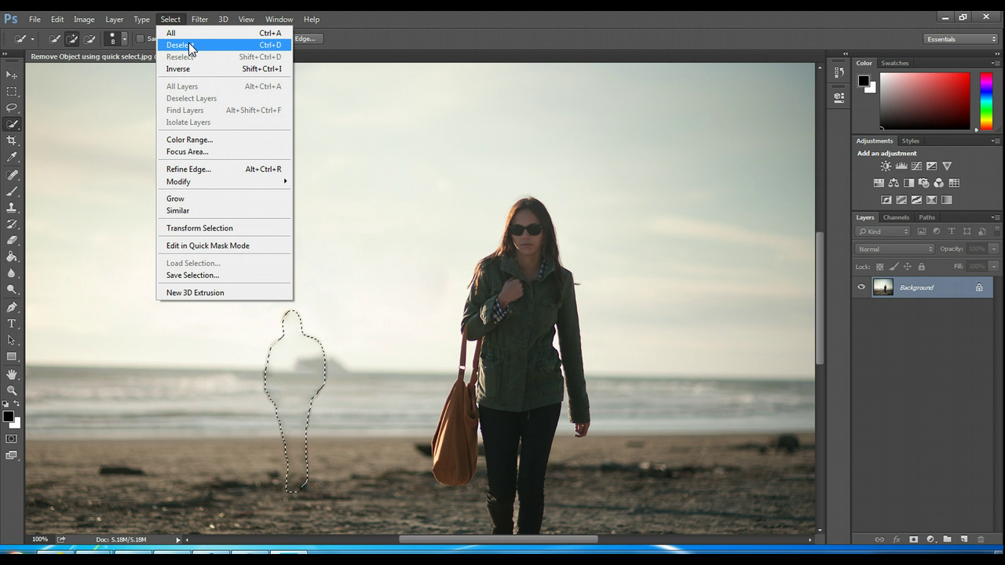
left_click(189, 45)
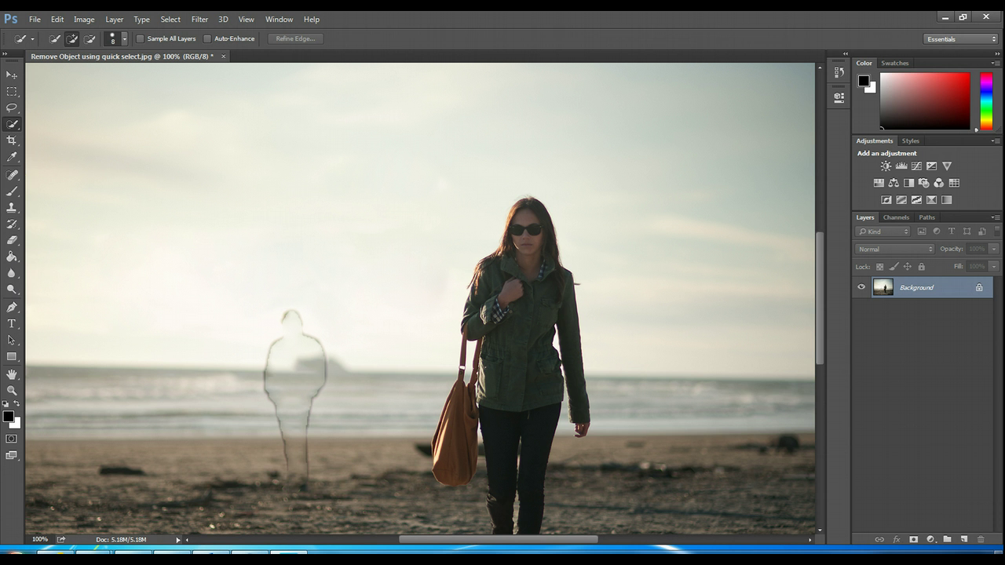
Choose the Spot Healing Brush and shrink it from 80 to 56 px
left_click(15, 176)
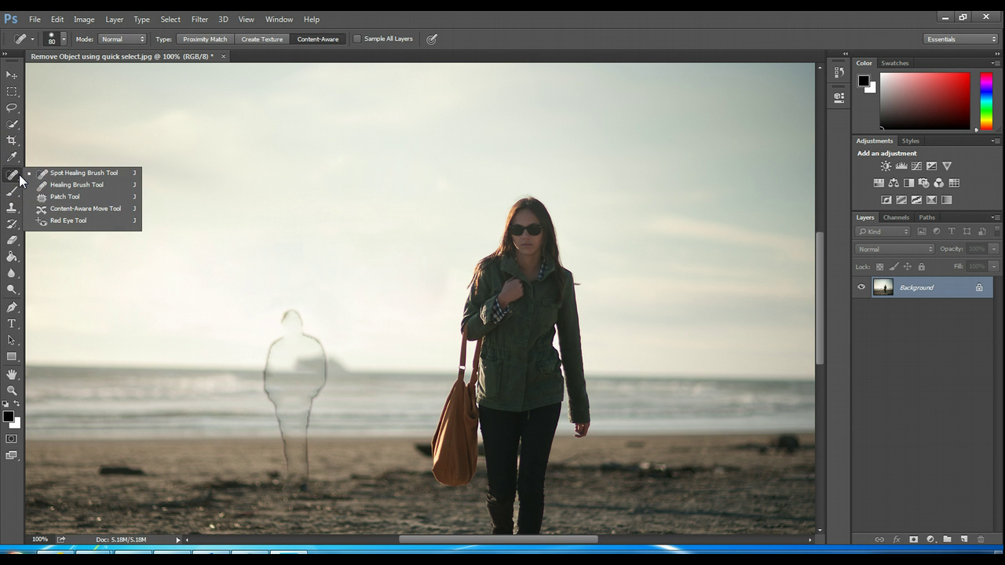
left_click(56, 172)
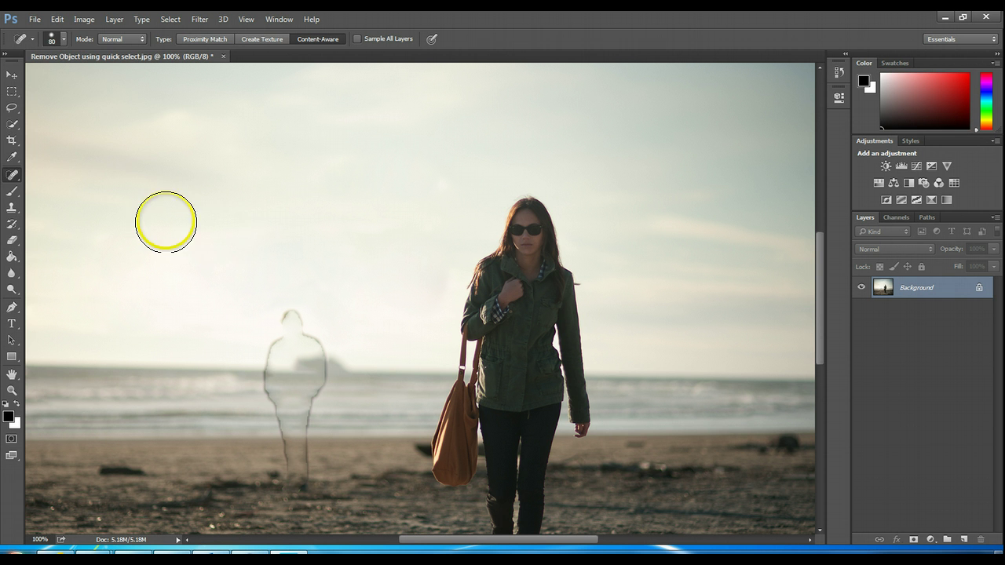
left_click(64, 39)
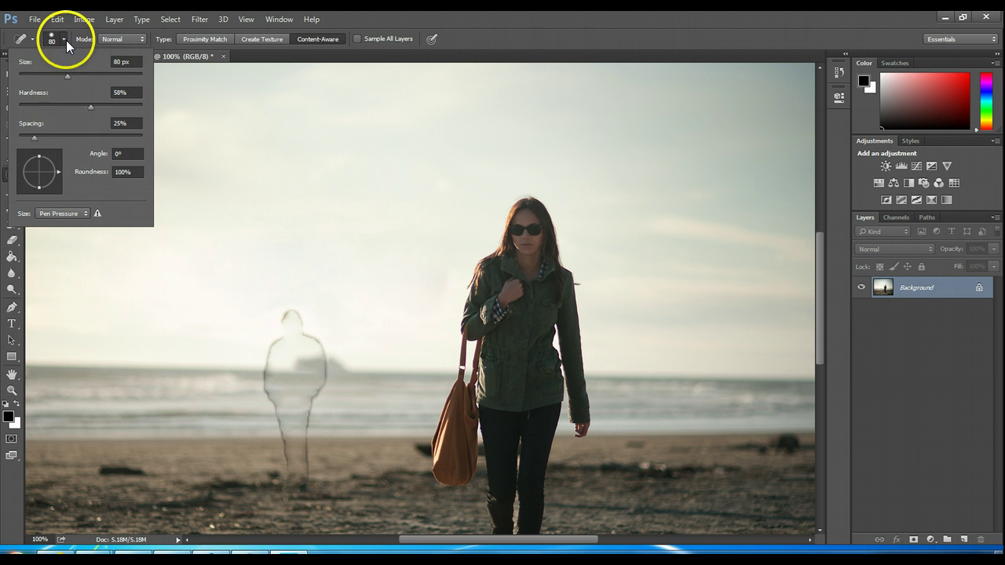
left_click_drag(69, 74, 53, 75)
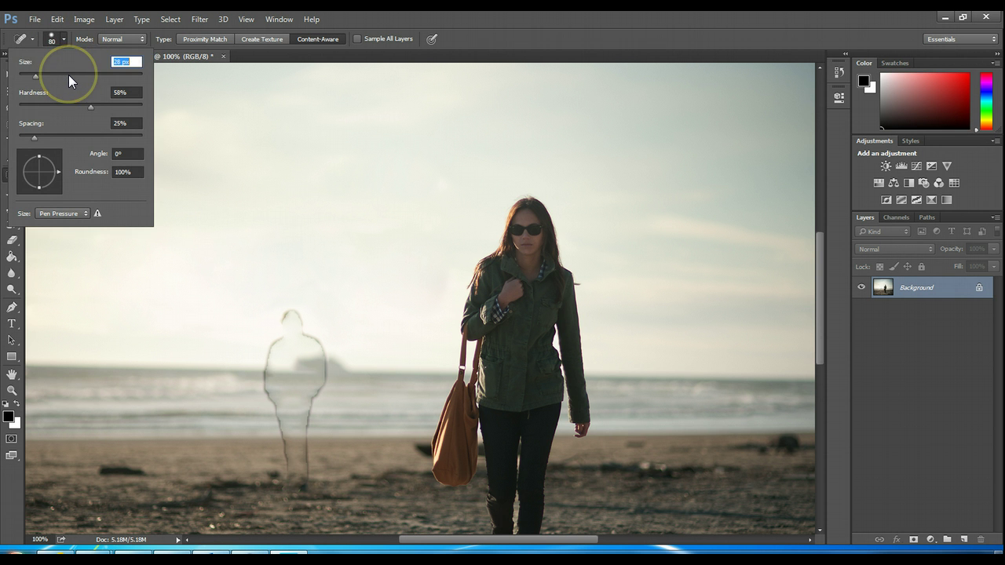
Heal the leftover outline of the man's head, body, the patch by the boat, and the sand
mouse_move(280, 319)
left_mouse_down()
mouse_move(288, 311)
mouse_move(320, 371)
mouse_move(307, 432)
left_mouse_up()
left_click(300, 357)
mouse_move(255, 373)
left_mouse_down()
mouse_move(287, 446)
mouse_move(306, 421)
mouse_move(288, 481)
mouse_move(299, 464)
left_mouse_up()
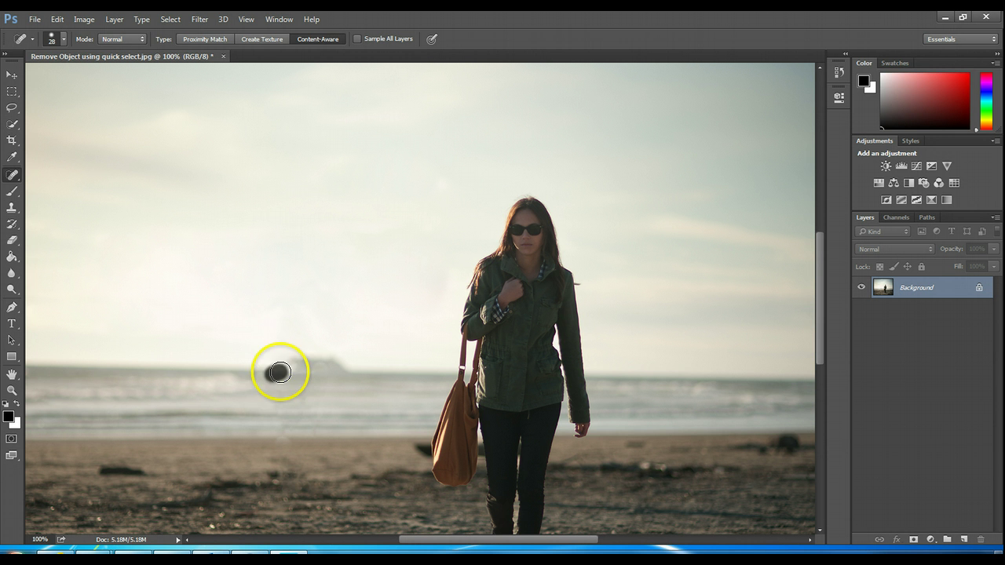
left_click_drag(280, 372, 278, 371)
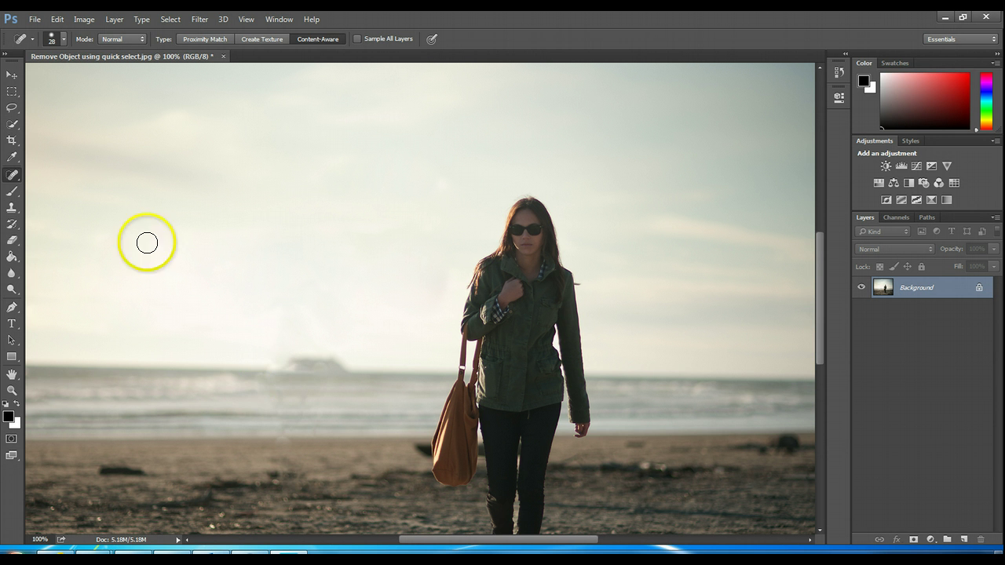
left_click(62, 40)
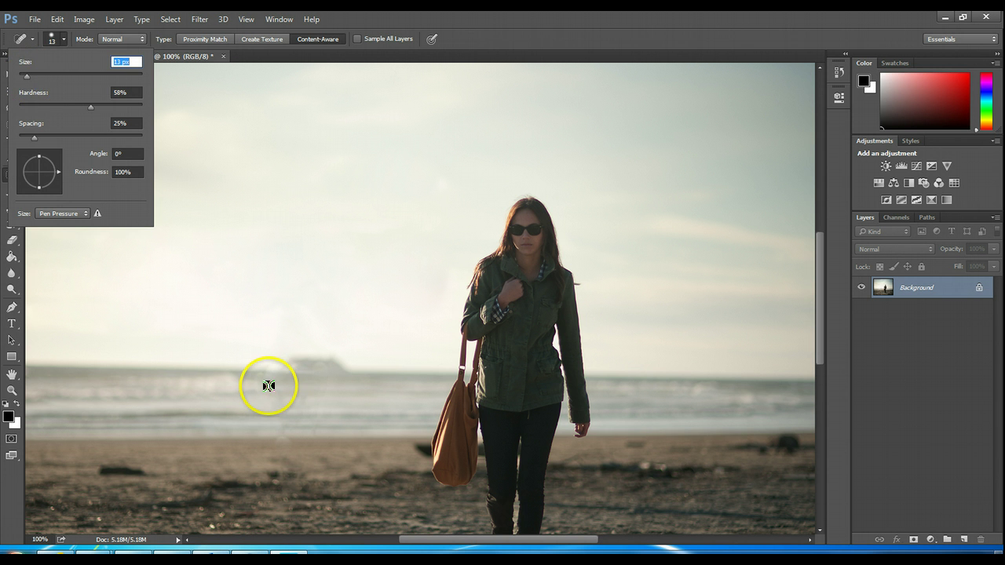
left_click_drag(265, 385, 269, 385)
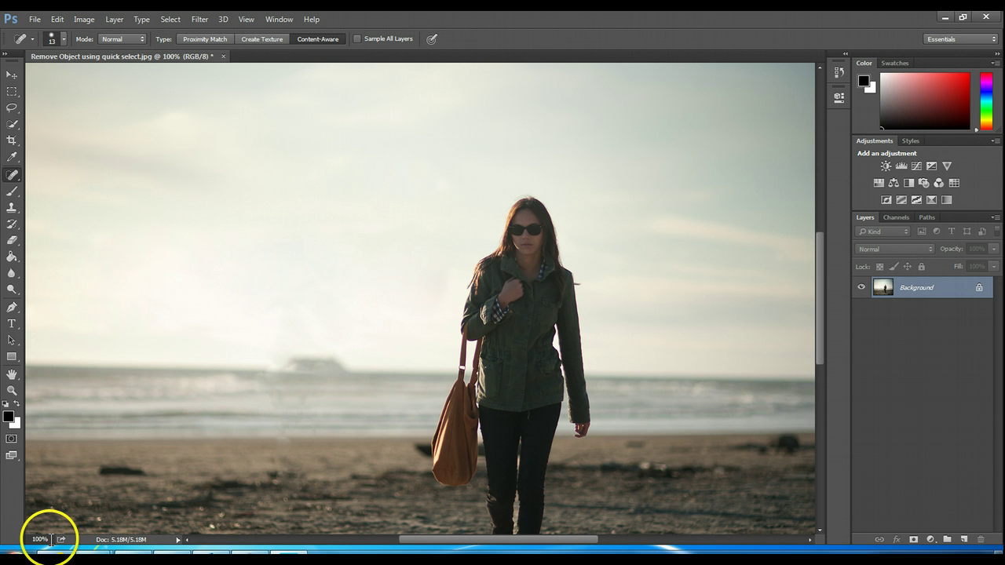
Set the zoom to 50% to view the whole retouched photo
left_click_drag(45, 539, 27, 539)
type("50")
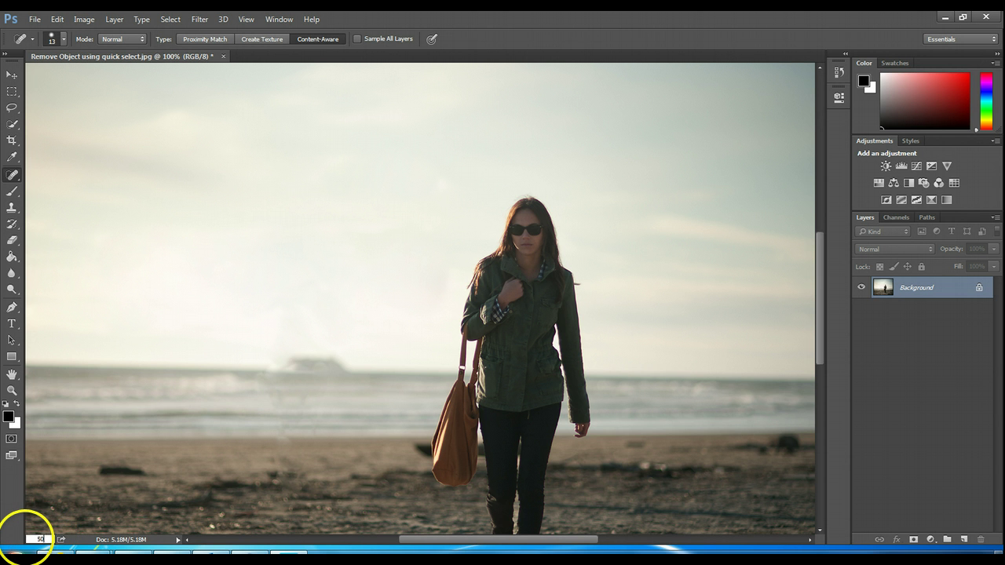
key("Return")
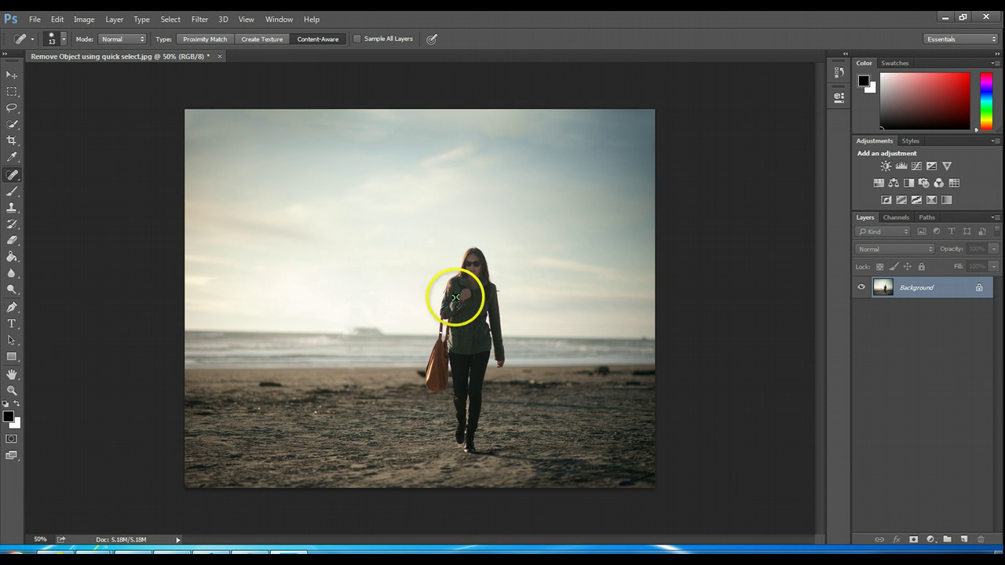